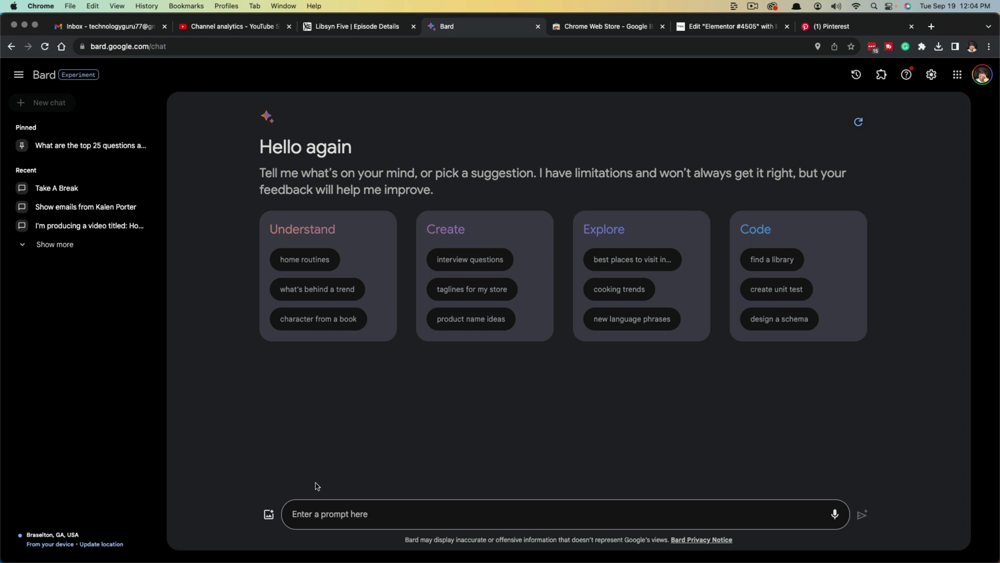
- Click into the message box on Bard's new-chat start page to get ready to write a prompt
{"action": "left_click", "coordinate": [322, 511]}
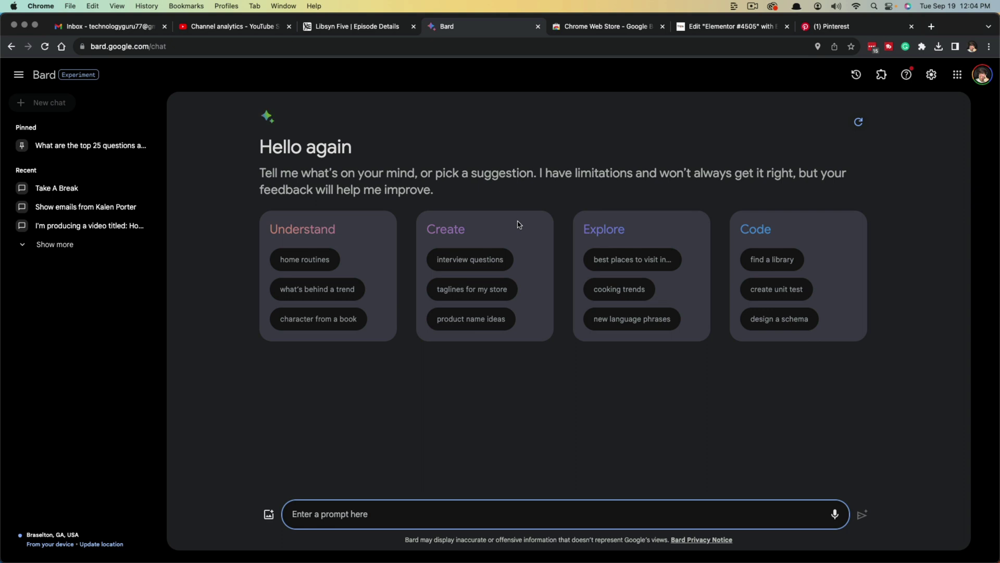
- Open the Extensions page and scroll up and down through the extension cards
{"action": "left_click", "coordinate": [881, 76]}
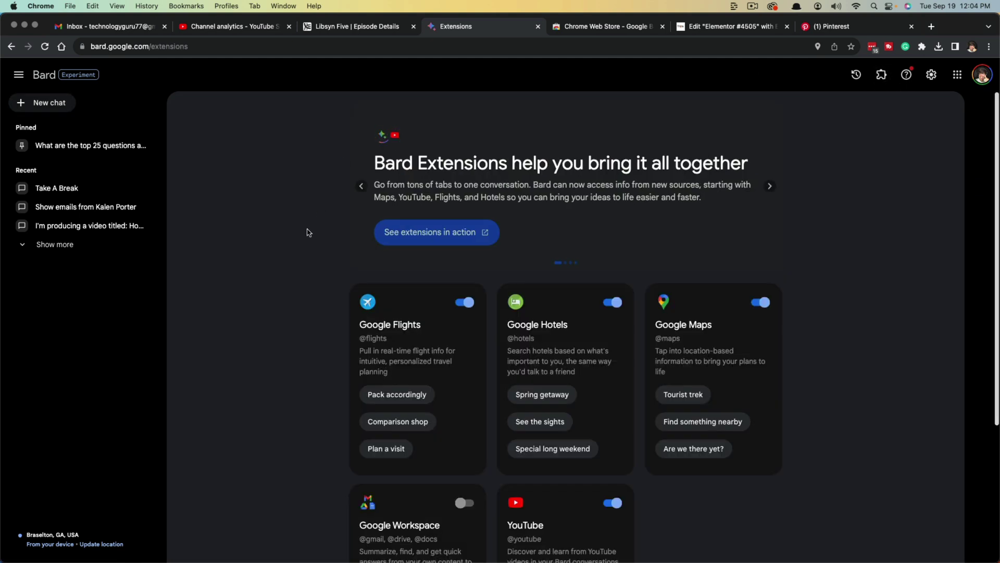
{"action": "scroll", "coordinate": [308, 237], "scroll_direction": "down", "scroll_amount": 2}
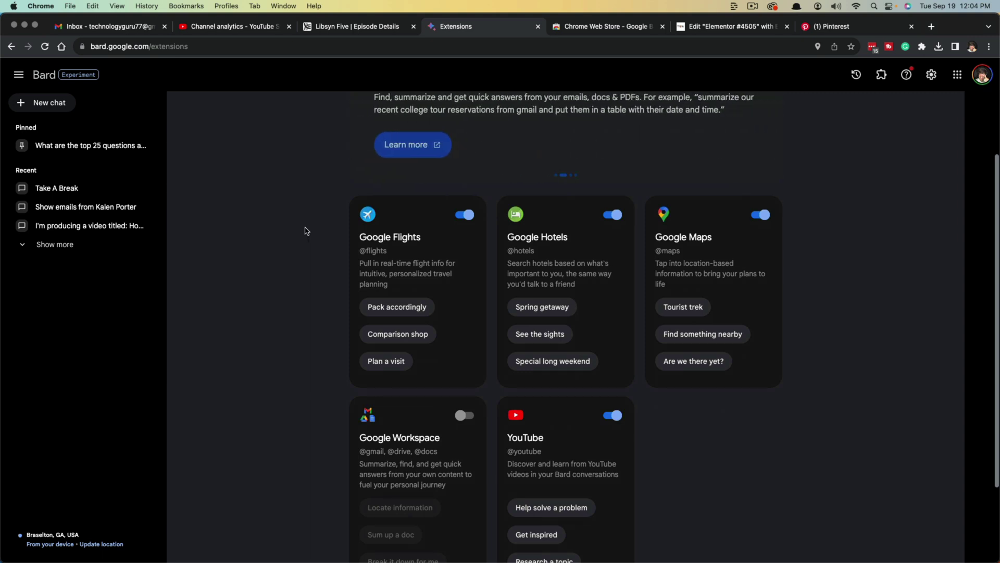
{"action": "scroll", "coordinate": [307, 234], "scroll_direction": "up", "scroll_amount": 2}
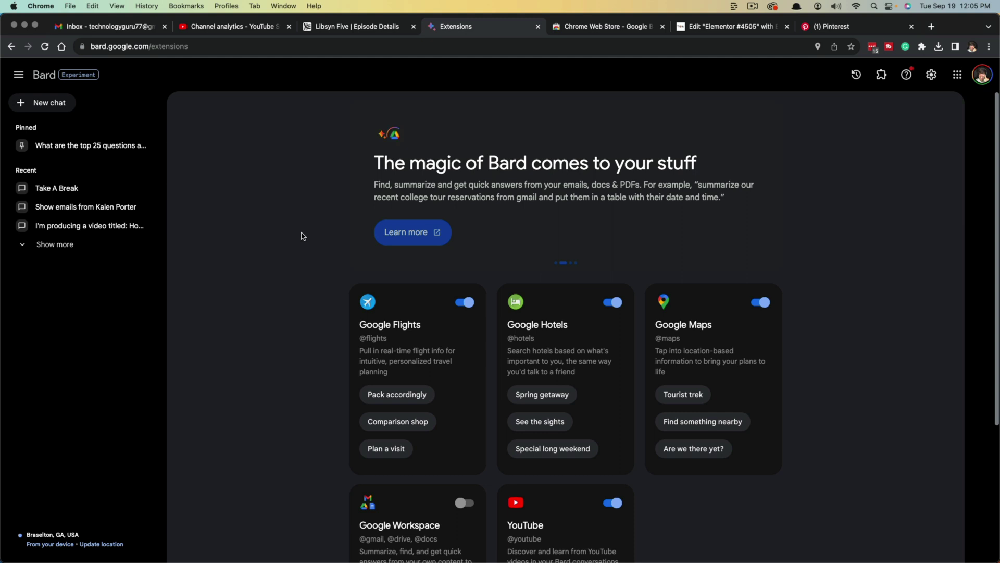
{"action": "scroll", "coordinate": [302, 234], "scroll_direction": "down", "scroll_amount": 1}
{"action": "scroll", "coordinate": [302, 234], "scroll_direction": "down", "scroll_amount": 3}
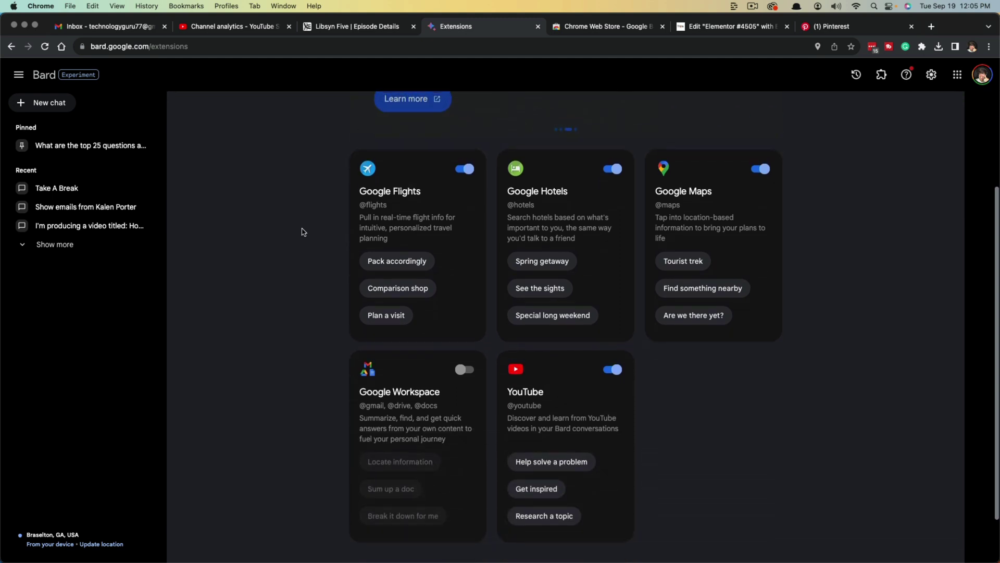
{"action": "scroll", "coordinate": [303, 231], "scroll_direction": "up", "scroll_amount": 2}
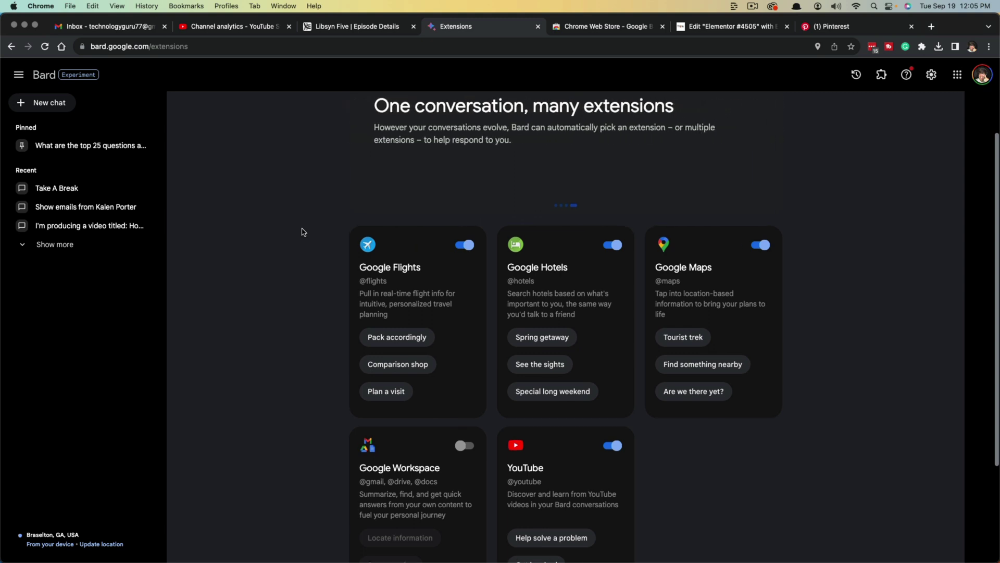
{"action": "scroll", "coordinate": [303, 231], "scroll_direction": "up", "scroll_amount": 2}
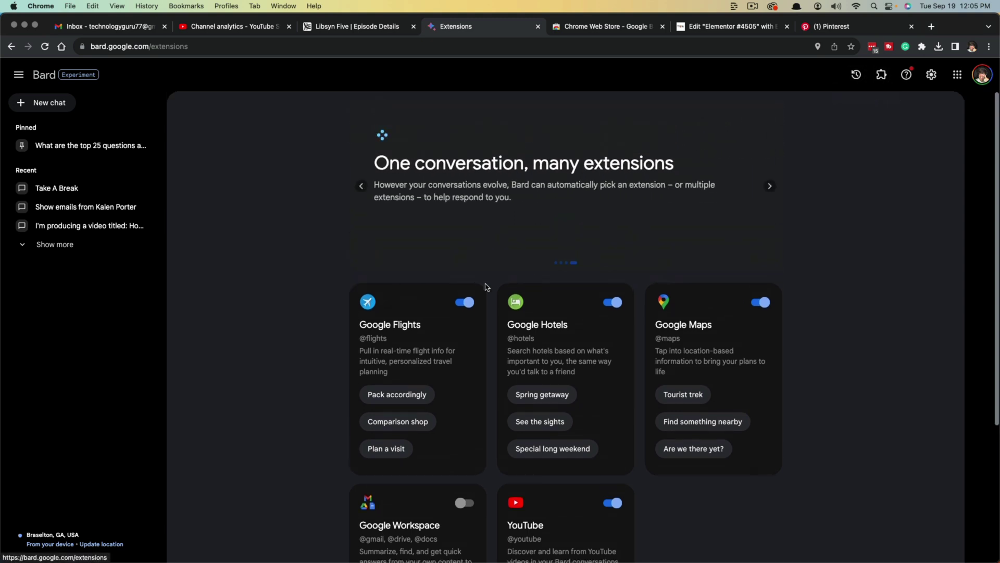
{"action": "scroll", "coordinate": [404, 266], "scroll_direction": "down", "scroll_amount": 1}
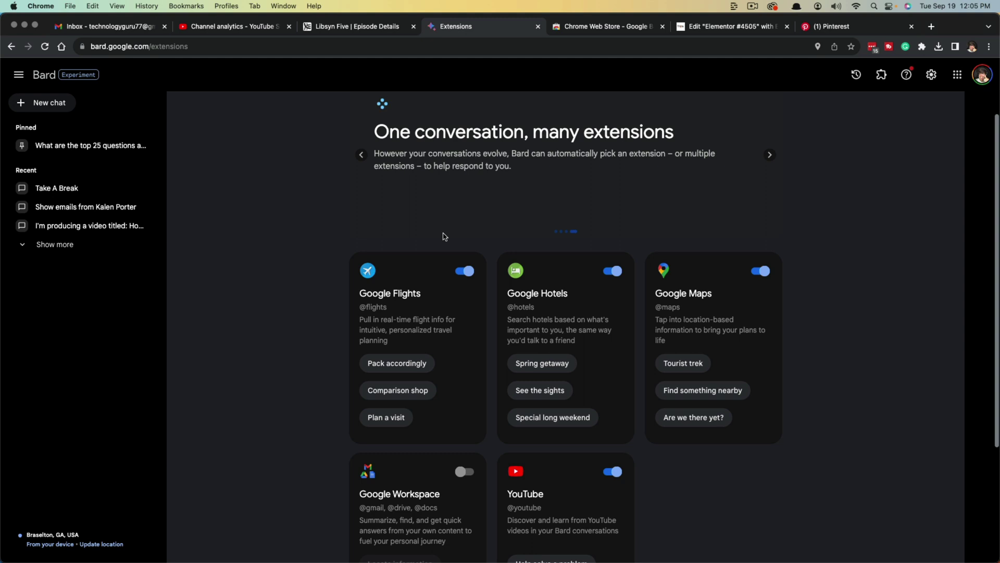
{"action": "scroll", "coordinate": [355, 255], "scroll_direction": "down", "scroll_amount": 1}
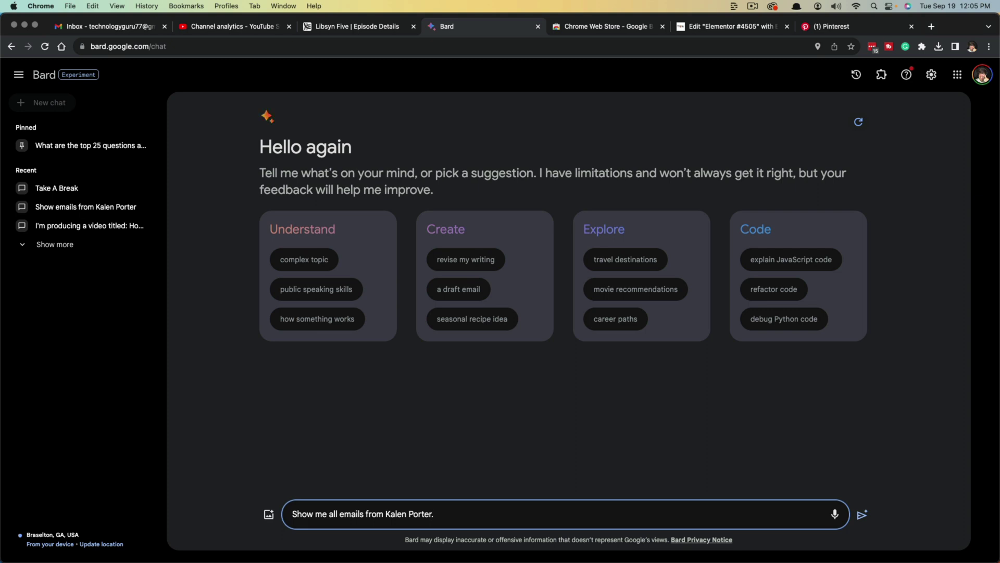
- Send the prompt asking Bard to show all emails from the contact
{"action": "key", "text": "Return"}
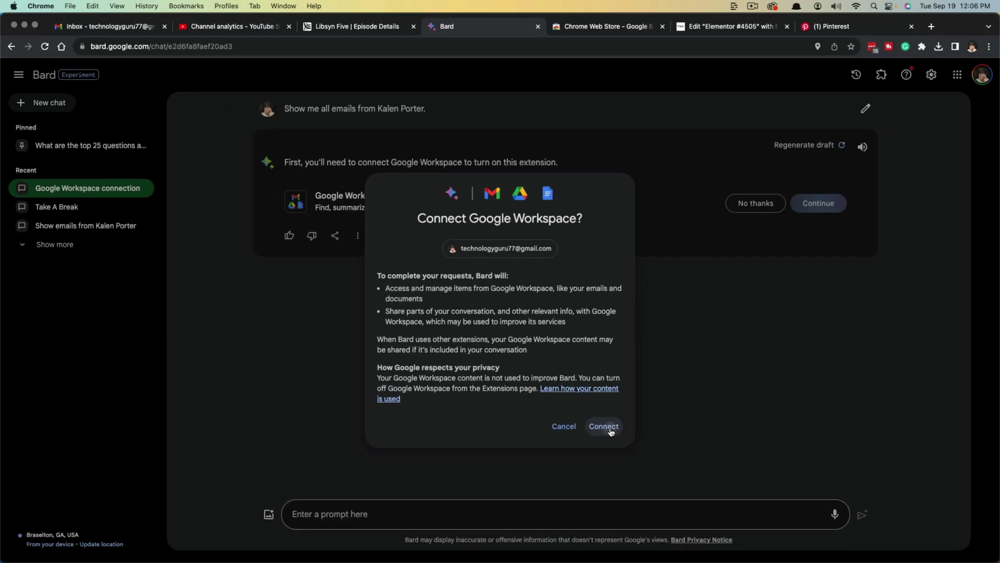
- Connect Google Workspace, open the first listed email thread in Gmail, and return to the Bard tab
{"action": "left_click", "coordinate": [604, 429]}
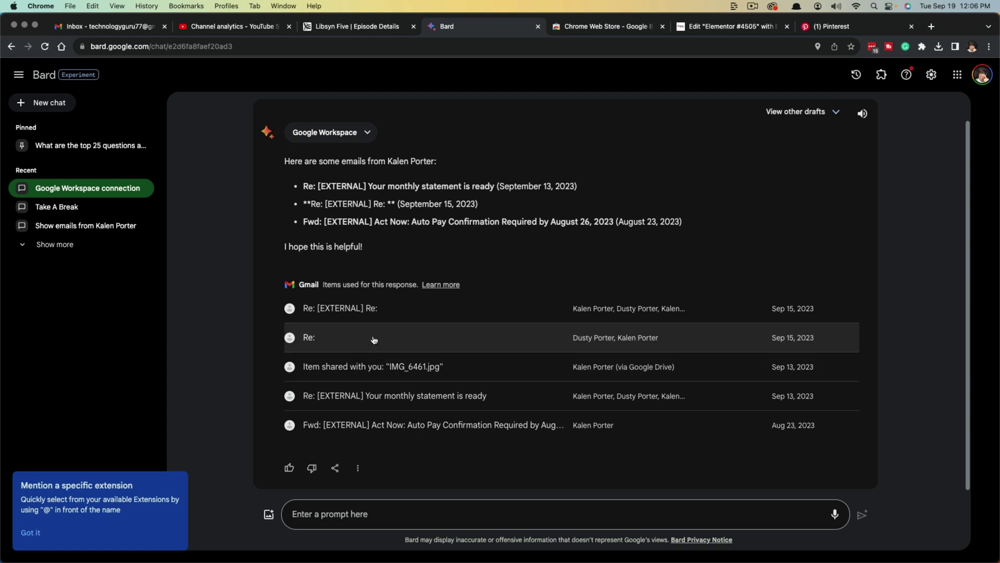
{"action": "left_click", "coordinate": [416, 313]}
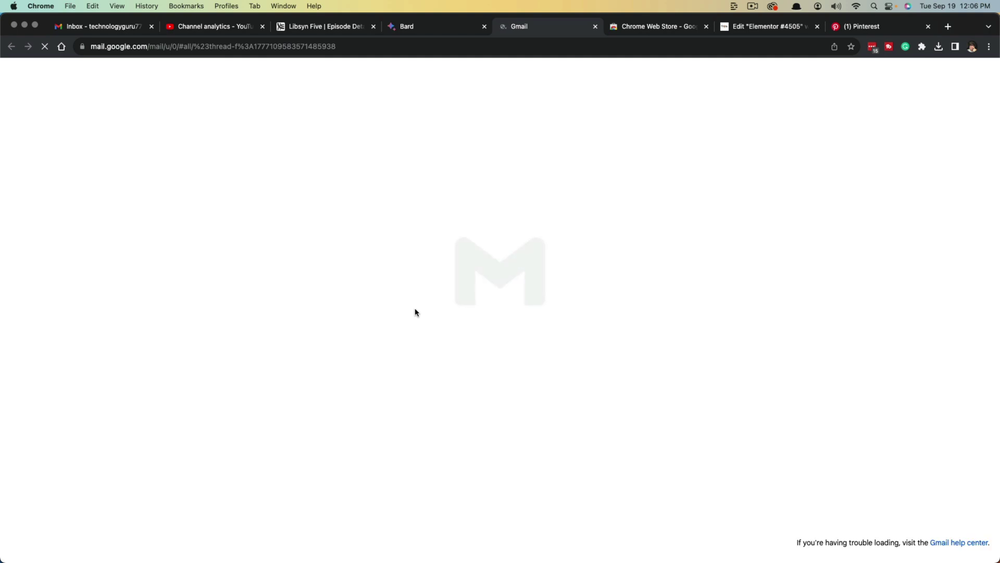
{"action": "left_click", "coordinate": [432, 27]}
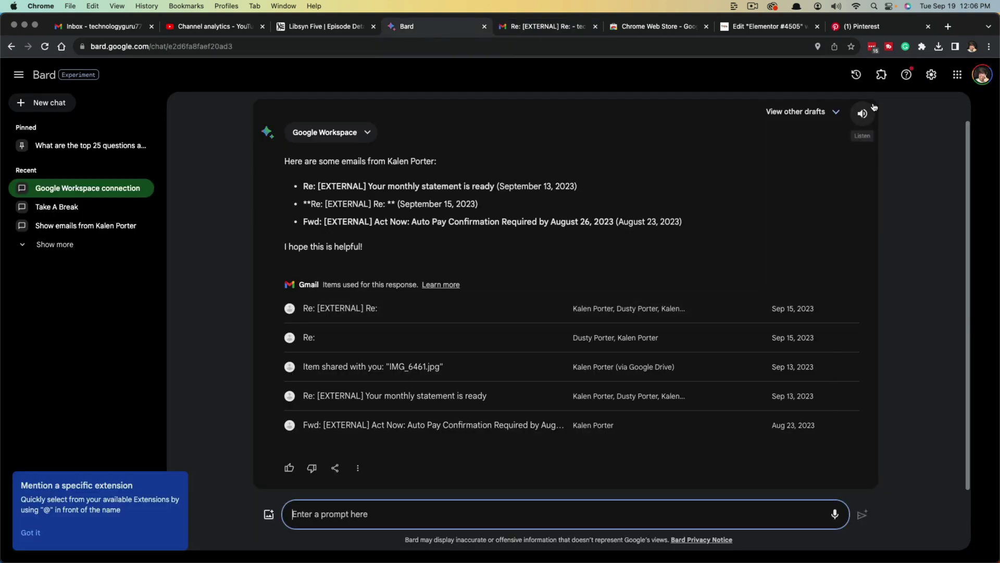
- Open the Extensions page and scroll to confirm the Google Workspace toggle is on
{"action": "left_click", "coordinate": [881, 74]}
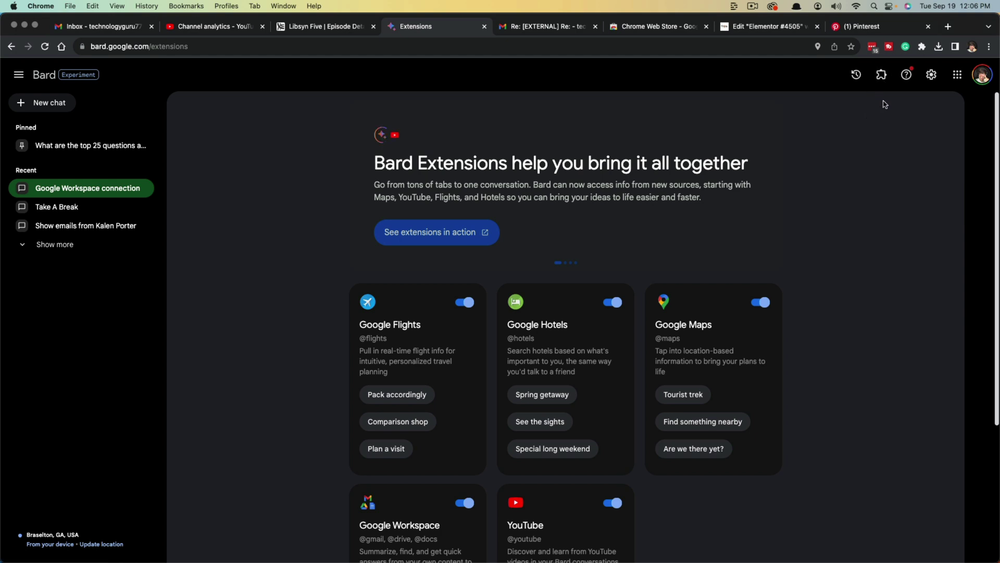
{"action": "scroll", "coordinate": [553, 250], "scroll_direction": "down", "scroll_amount": 2}
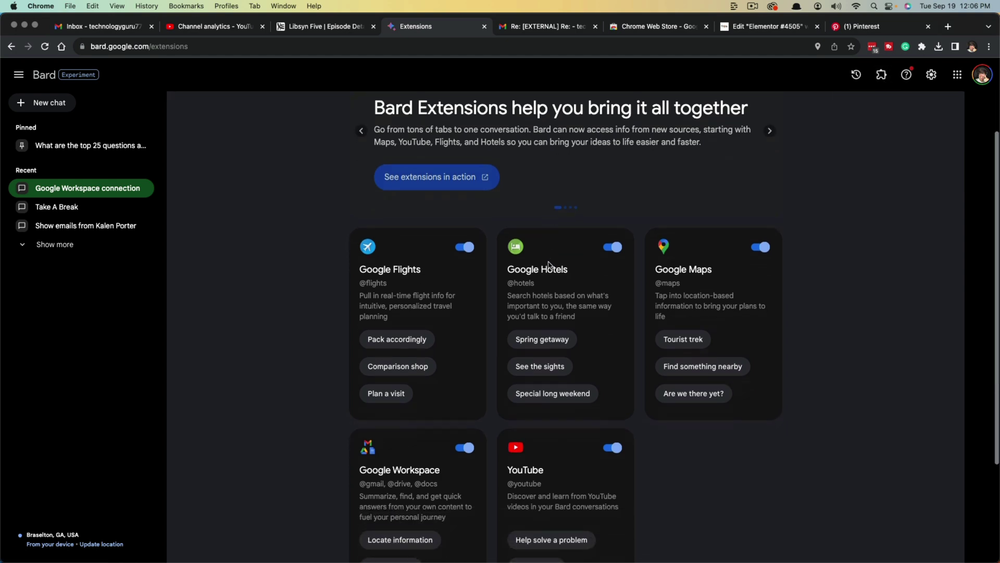
{"action": "scroll", "coordinate": [599, 285], "scroll_direction": "down", "scroll_amount": 1}
{"action": "scroll", "coordinate": [599, 284], "scroll_direction": "down", "scroll_amount": 3}
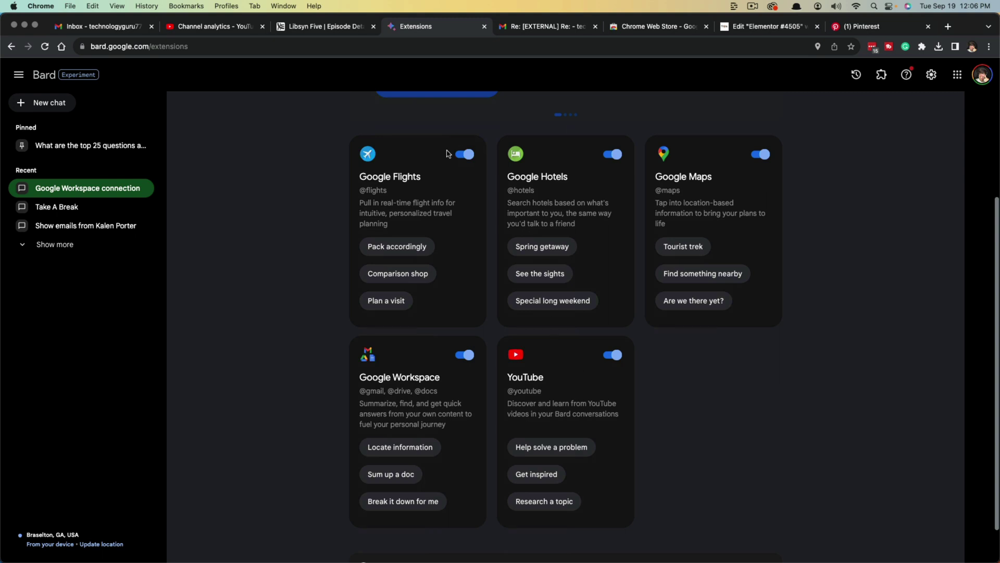
{"action": "scroll", "coordinate": [263, 420], "scroll_direction": "up", "scroll_amount": 5}
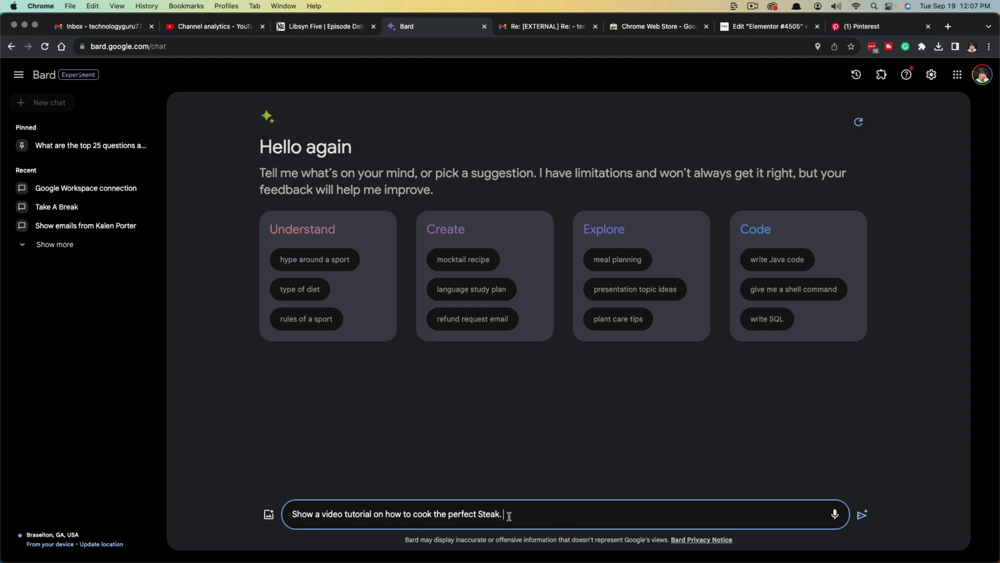
- Submit the 'perfect Steak' video tutorial prompt to get YouTube results
{"action": "key", "text": "Return"}
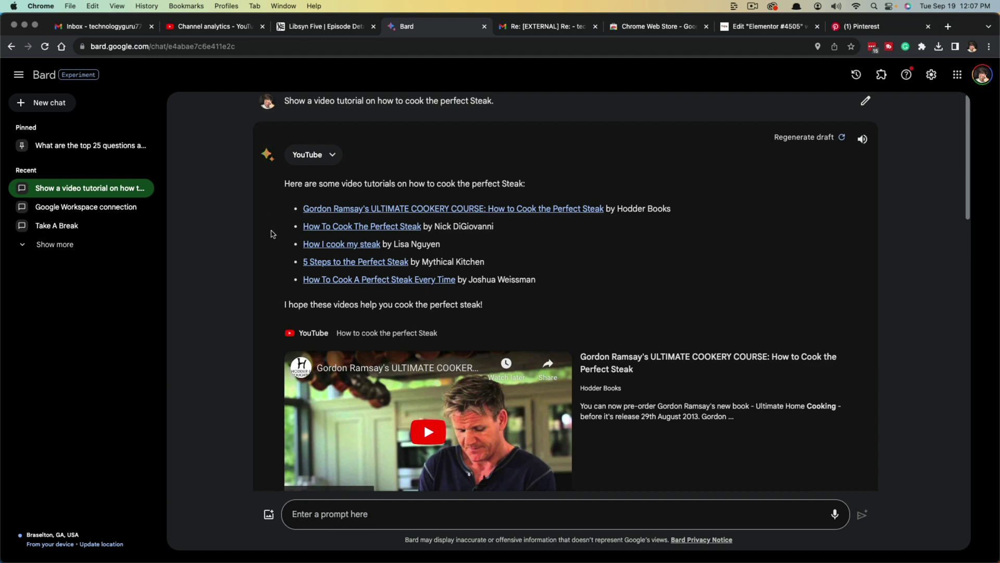
- Expand and collapse the YouTube extension details, scroll through the steak results, and open the Extensions page
{"action": "left_click", "coordinate": [315, 155]}
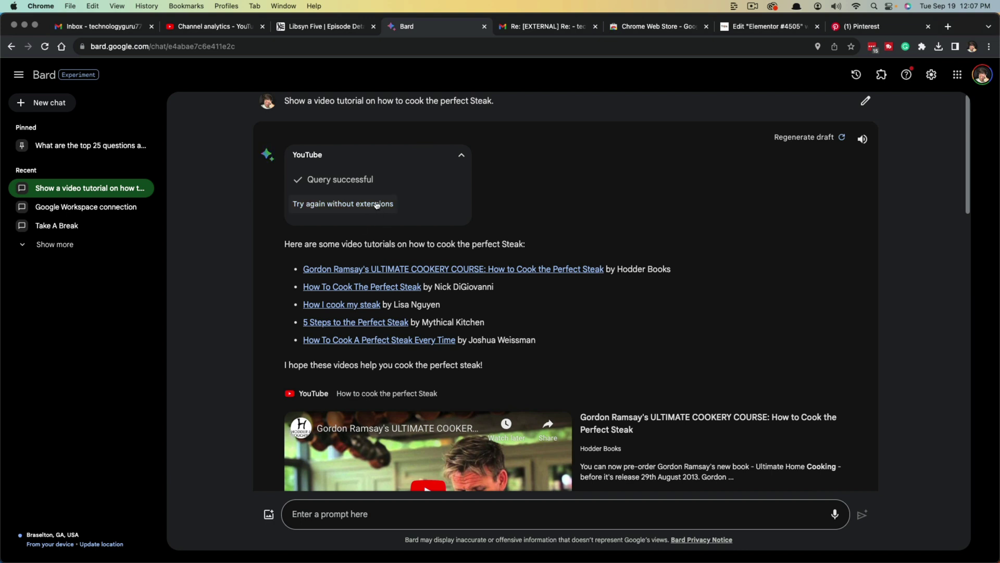
{"action": "left_click", "coordinate": [461, 155]}
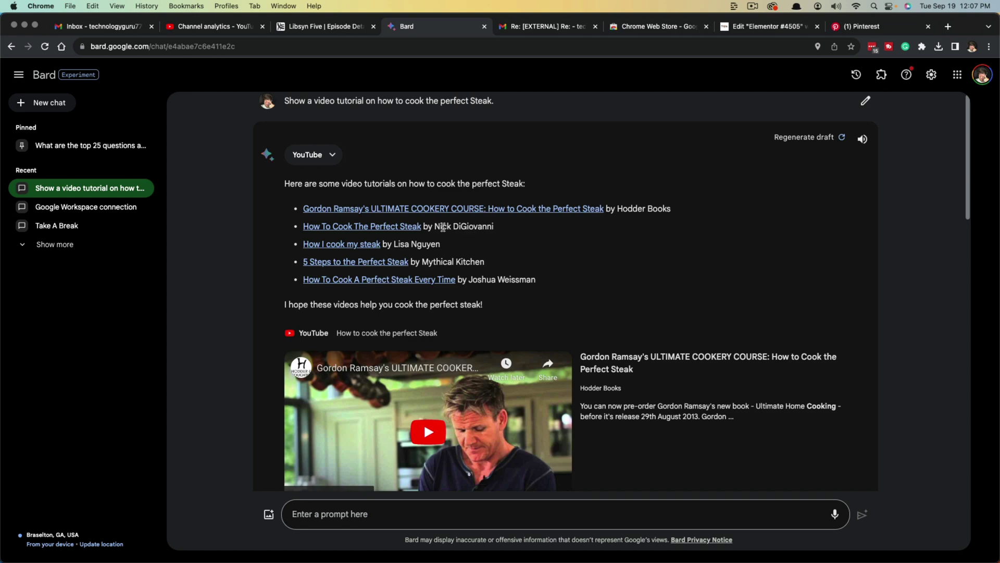
{"action": "scroll", "coordinate": [301, 322], "scroll_direction": "down", "scroll_amount": 10}
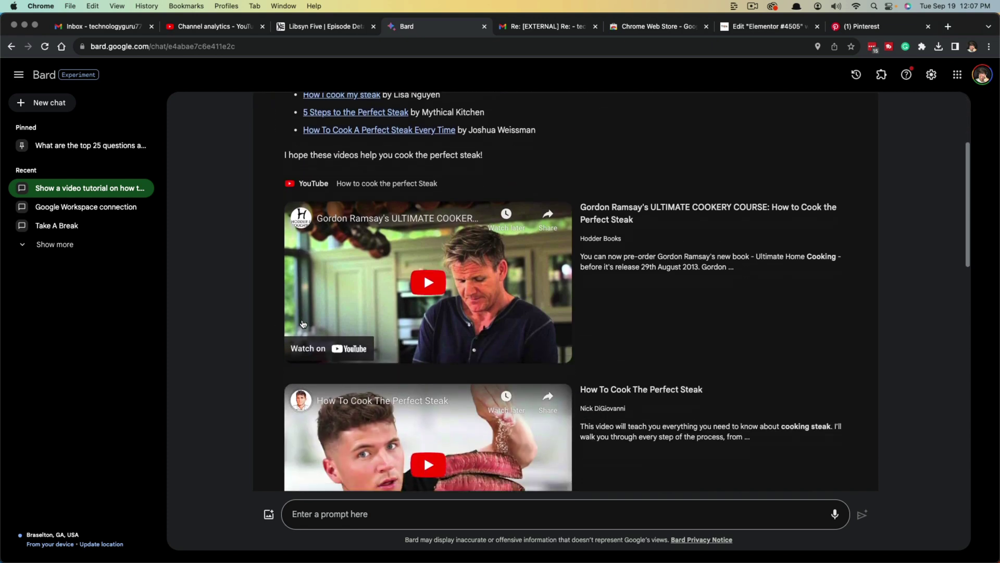
{"action": "scroll", "coordinate": [306, 328], "scroll_direction": "down", "scroll_amount": 10}
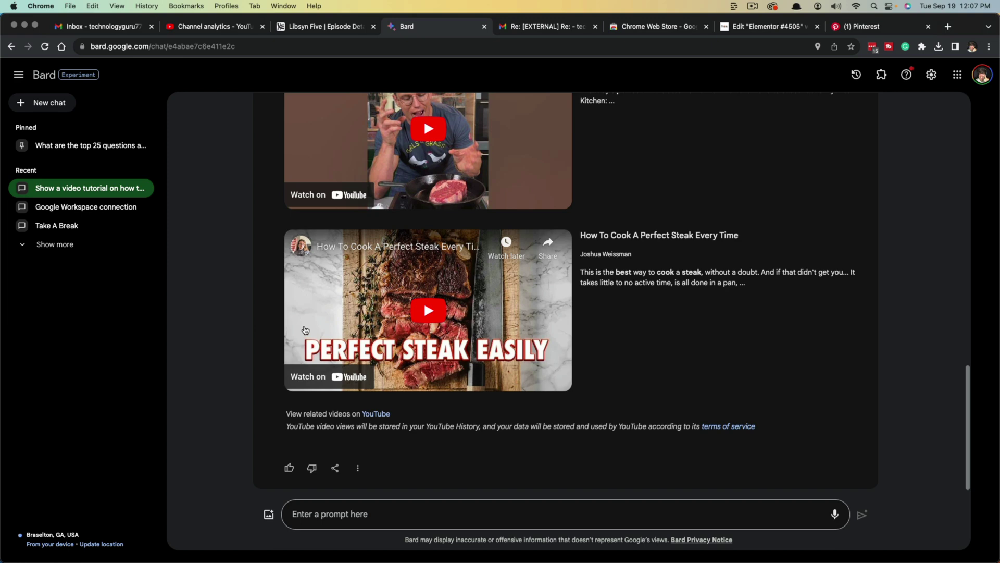
{"action": "scroll", "coordinate": [301, 336], "scroll_direction": "up", "scroll_amount": 7}
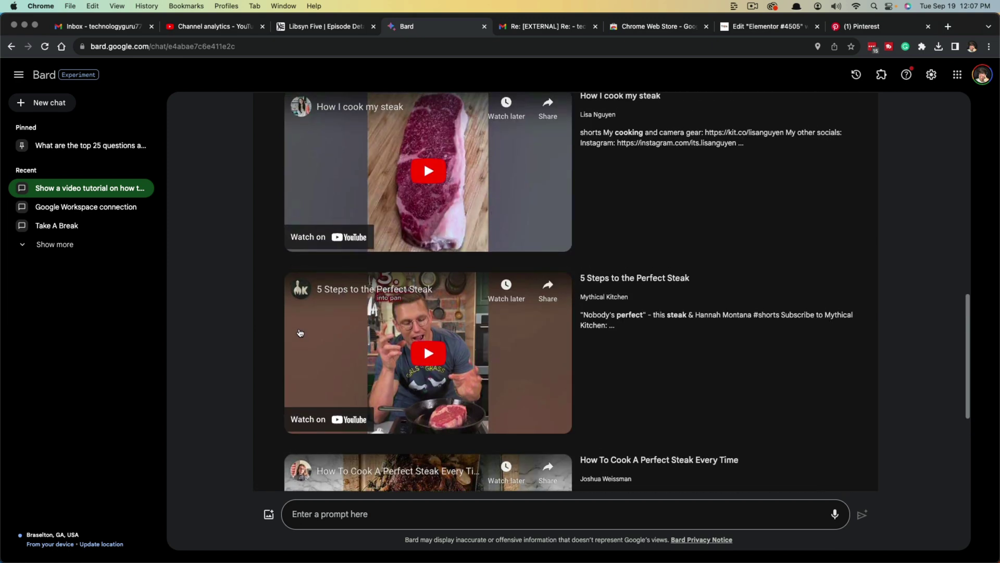
{"action": "scroll", "coordinate": [301, 338], "scroll_direction": "up", "scroll_amount": 5}
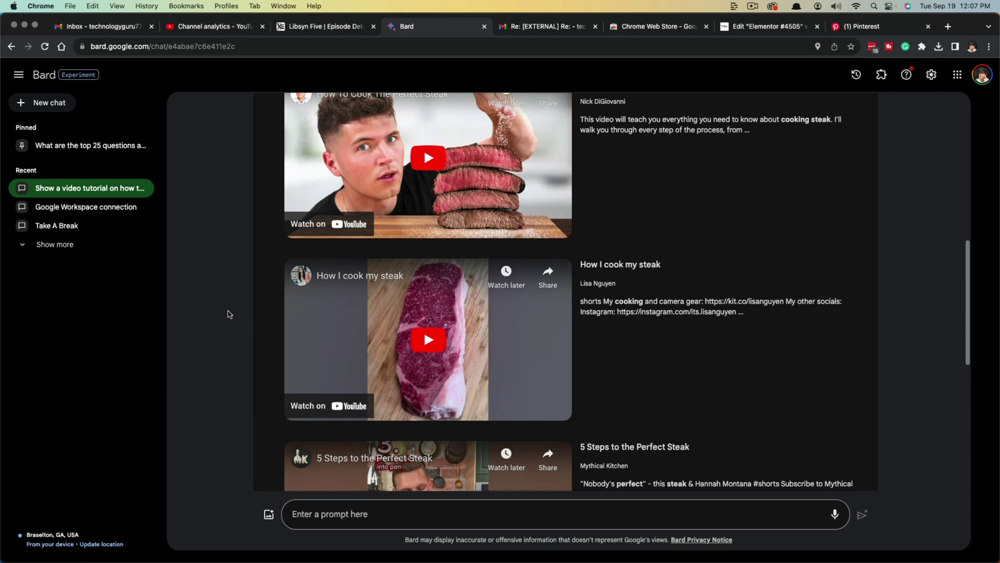
{"action": "scroll", "coordinate": [250, 313], "scroll_direction": "up", "scroll_amount": 10}
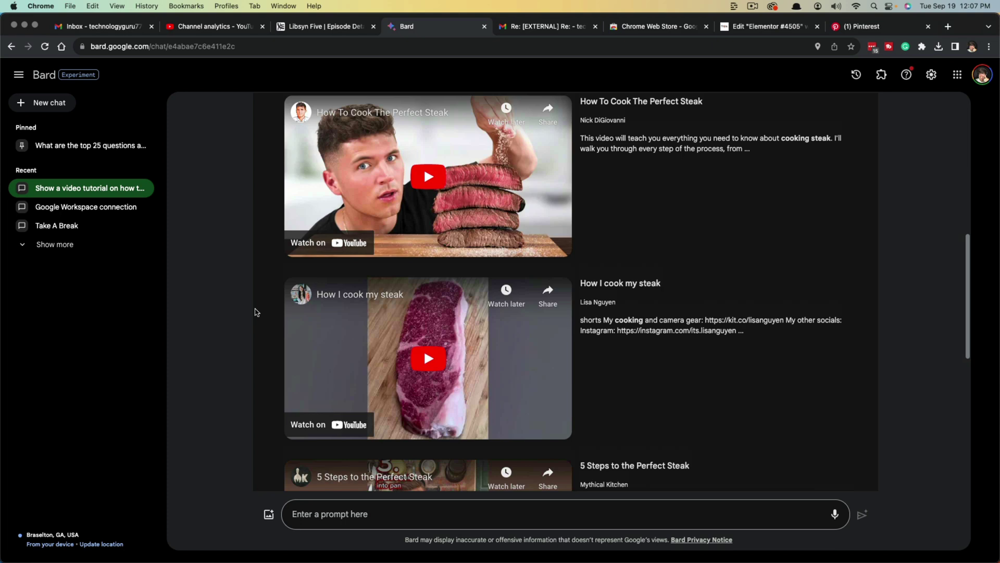
{"action": "scroll", "coordinate": [252, 311], "scroll_direction": "up", "scroll_amount": 2}
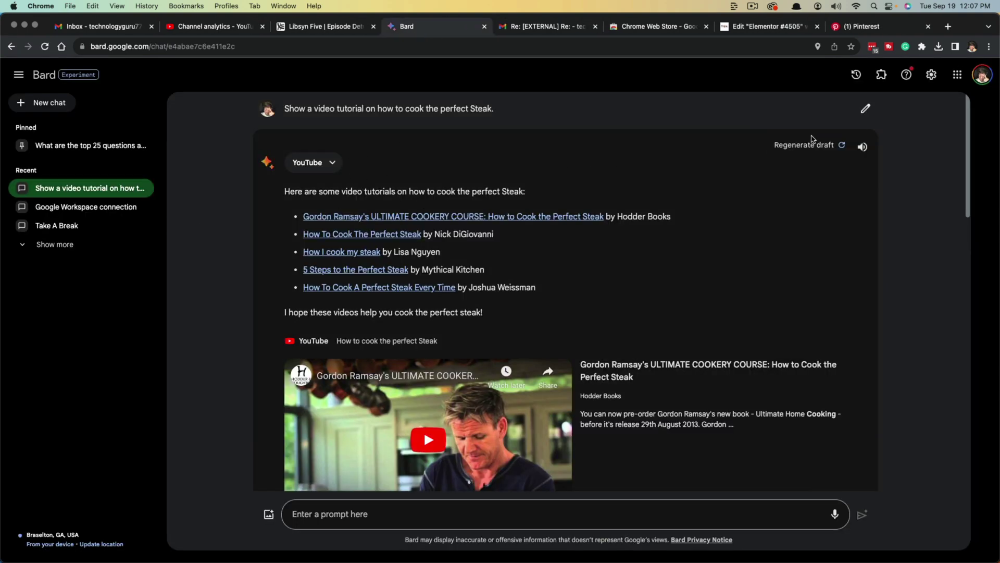
{"action": "left_click", "coordinate": [882, 74]}
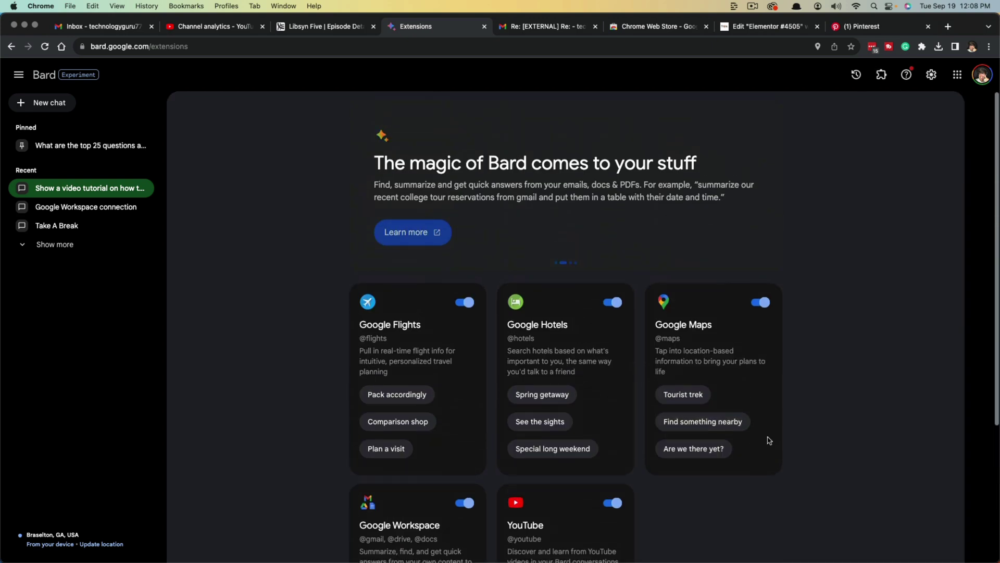
- Use the Google Maps 'Find something nearby' prompt to ask for grocery stores near area code 30554
{"action": "scroll", "coordinate": [722, 246], "scroll_direction": "down", "scroll_amount": 2}
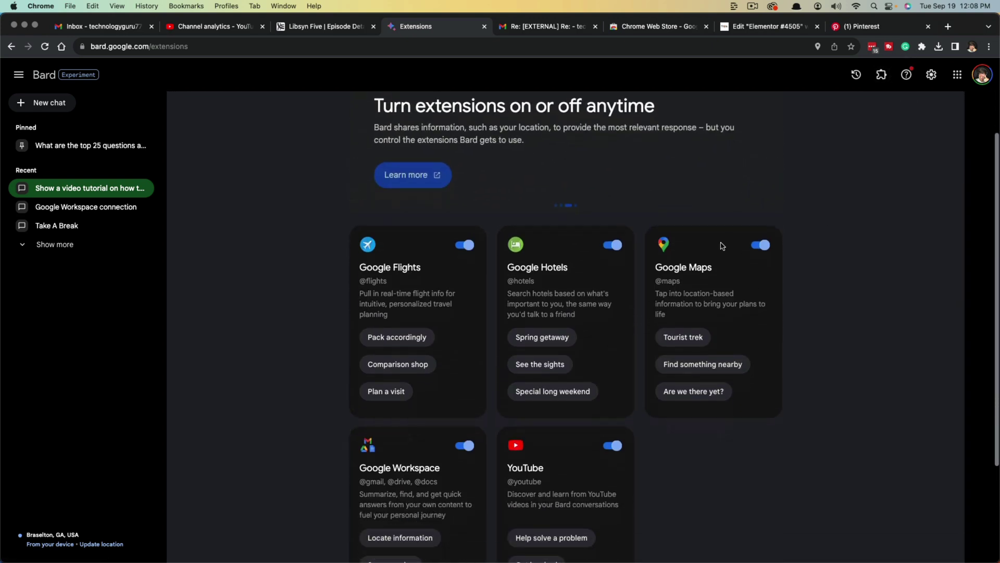
{"action": "left_click", "coordinate": [692, 366]}
{"action": "type", "text": "area code 30554"}
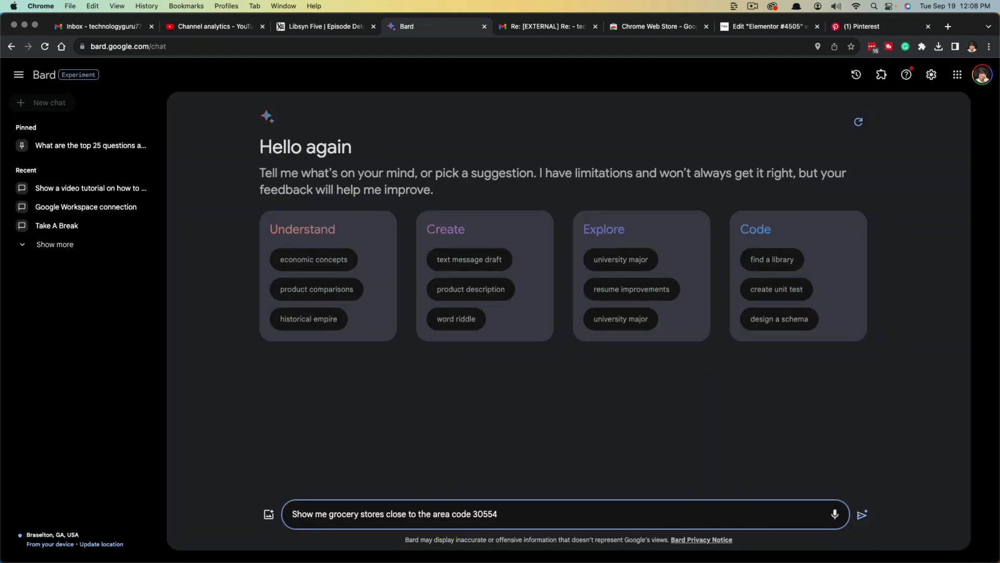
{"action": "key", "text": "Return"}
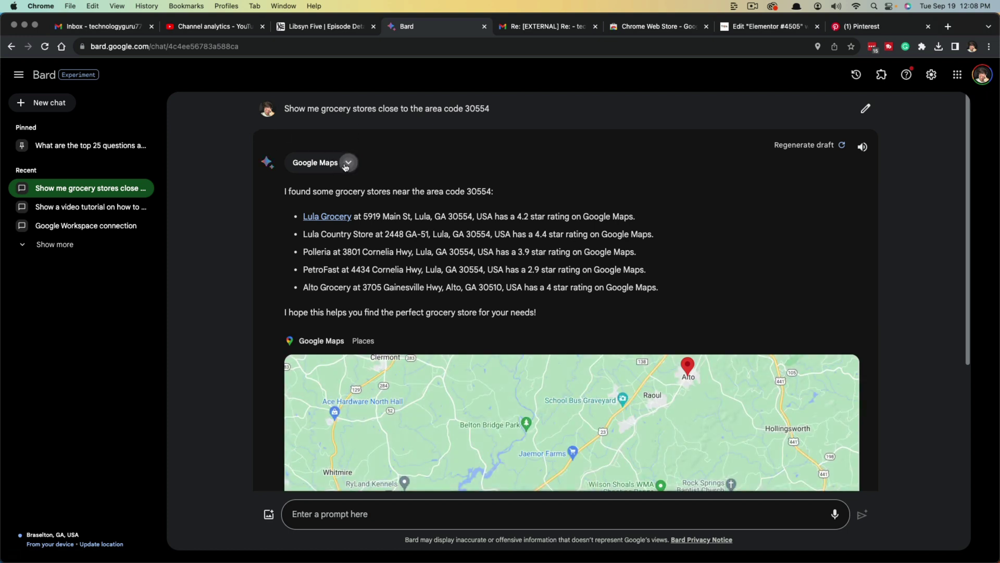
- Expand and collapse the Google Maps extension details, then open the Polleria pin in Google Maps
{"action": "left_click", "coordinate": [347, 164]}
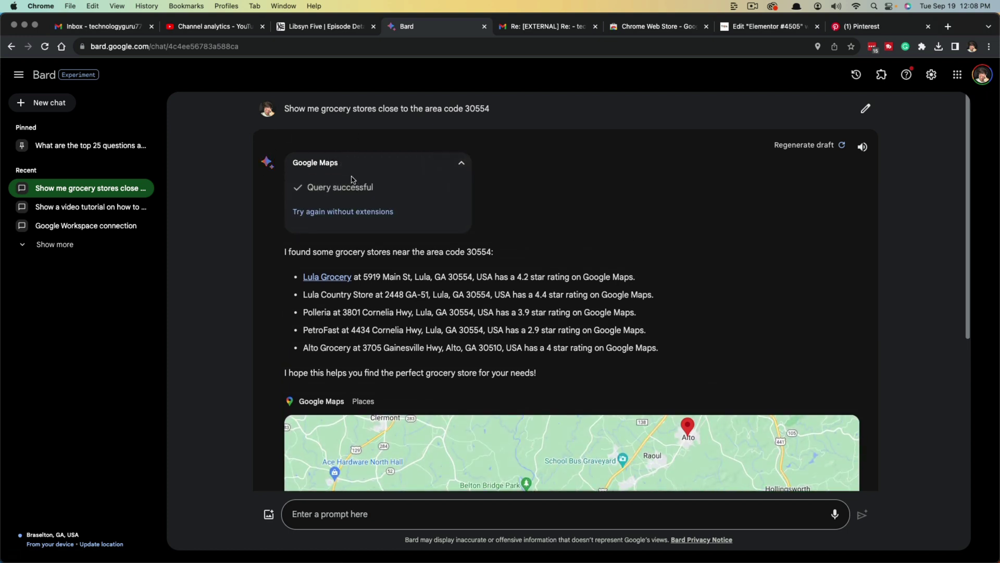
{"action": "left_click", "coordinate": [460, 163]}
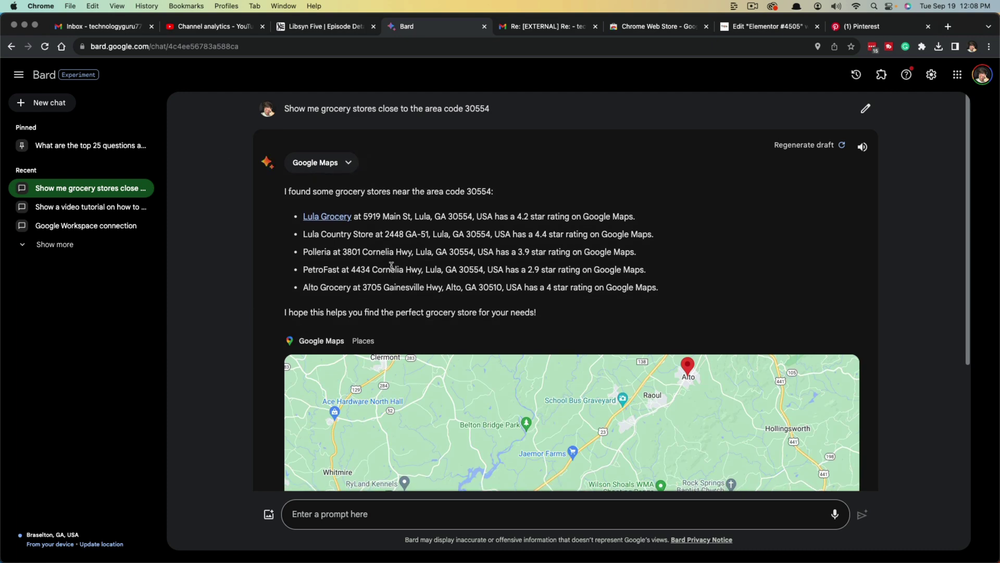
{"action": "scroll", "coordinate": [396, 292], "scroll_direction": "down", "scroll_amount": 5}
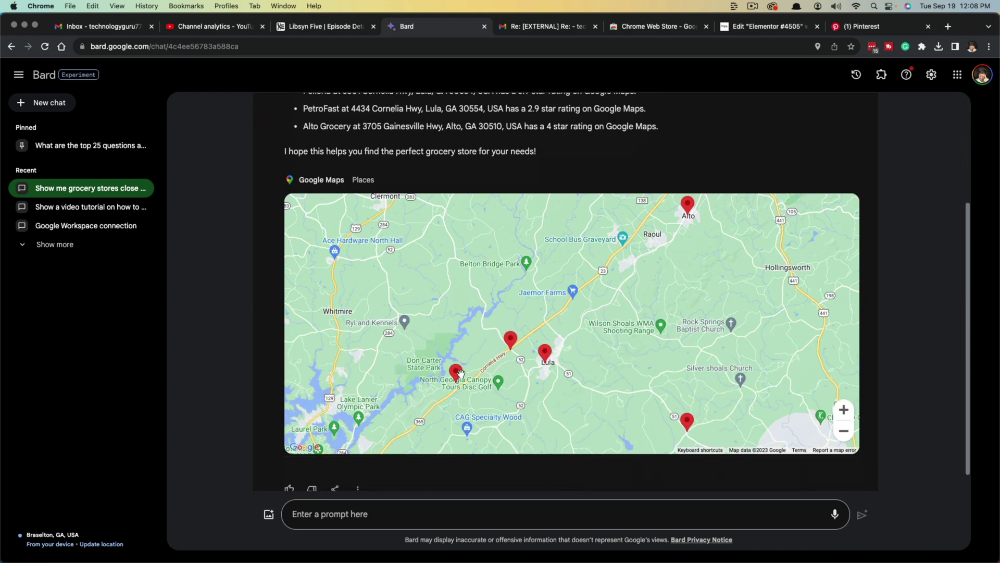
{"action": "left_click", "coordinate": [457, 374]}
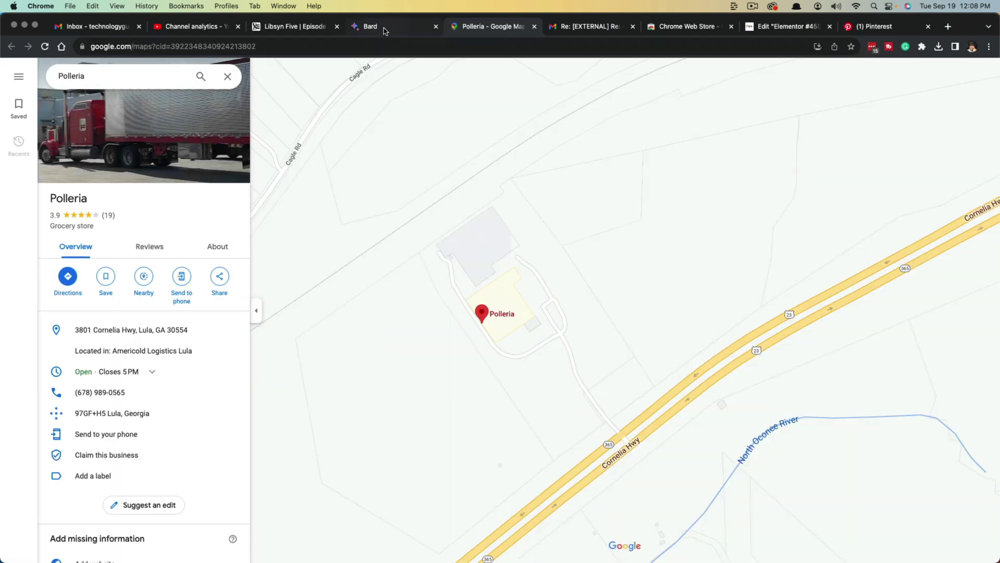
- Return to the Bard chat and scroll and pan around the five-store map
{"action": "left_click", "coordinate": [385, 31]}
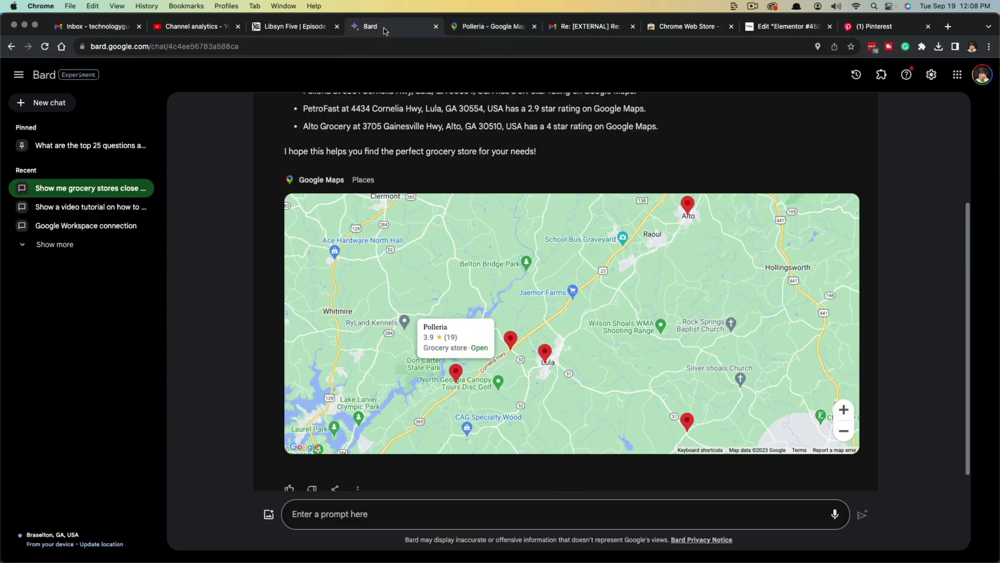
{"action": "scroll", "coordinate": [278, 339], "scroll_direction": "down", "scroll_amount": 1}
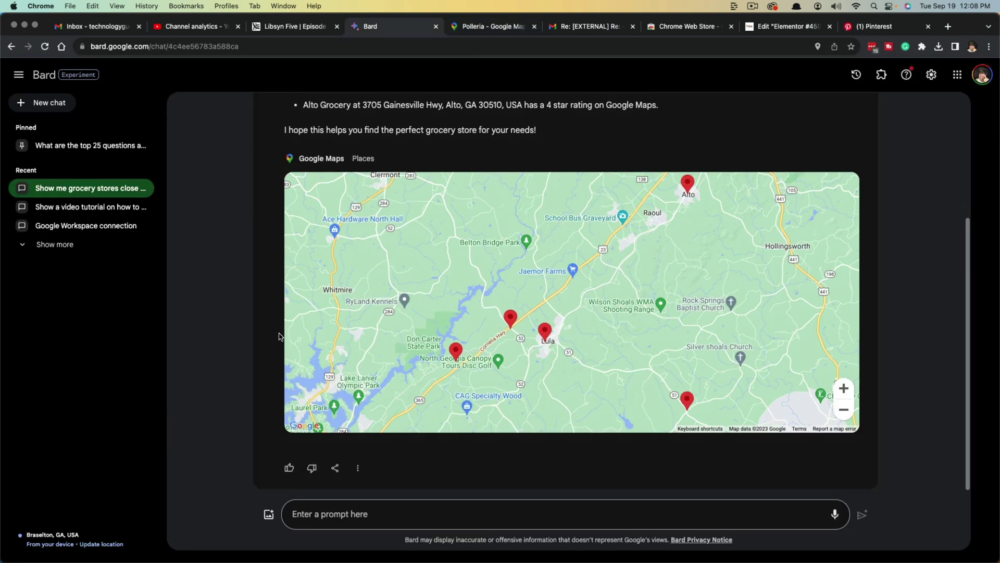
{"action": "scroll", "coordinate": [424, 343], "scroll_direction": "up", "scroll_amount": 5}
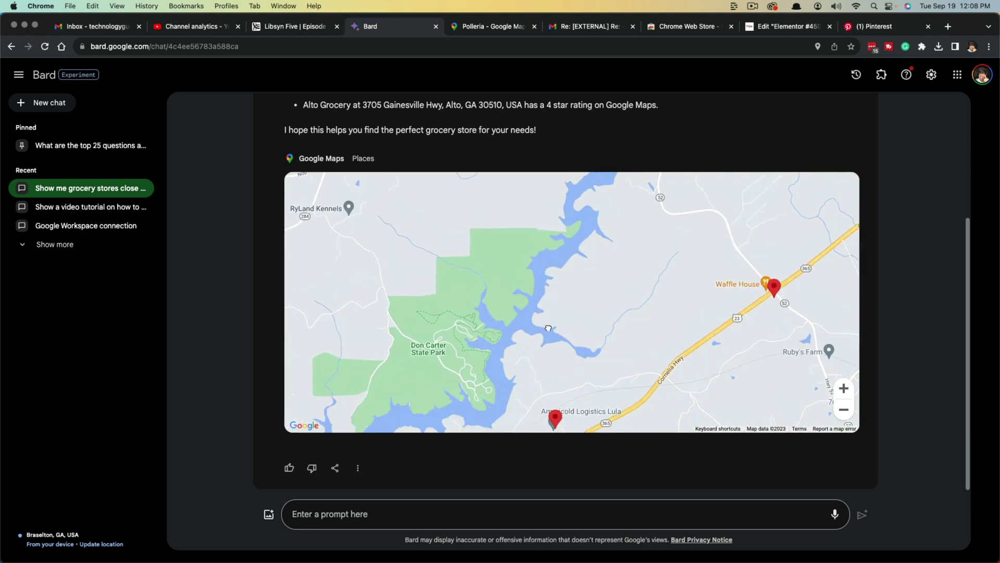
{"action": "left_click_drag", "start_coordinate": [548, 328], "coordinate": [556, 278]}
{"action": "scroll", "coordinate": [719, 199], "scroll_direction": "up", "scroll_amount": 5}
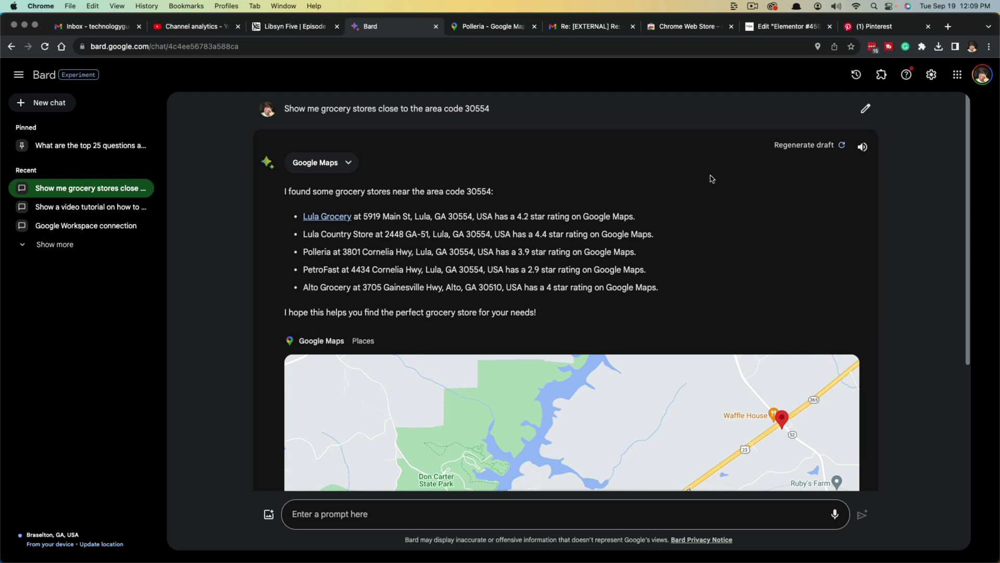
- On the Extensions page, toggle Google Flights and Google Hotels off, then both back on
{"action": "left_click", "coordinate": [883, 75]}
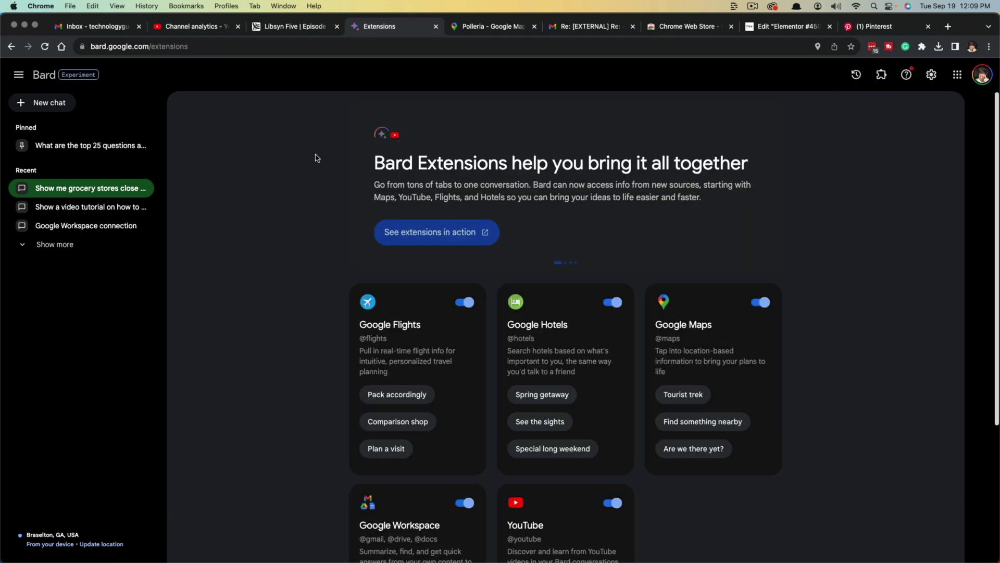
{"action": "scroll", "coordinate": [306, 393], "scroll_direction": "down", "scroll_amount": 1}
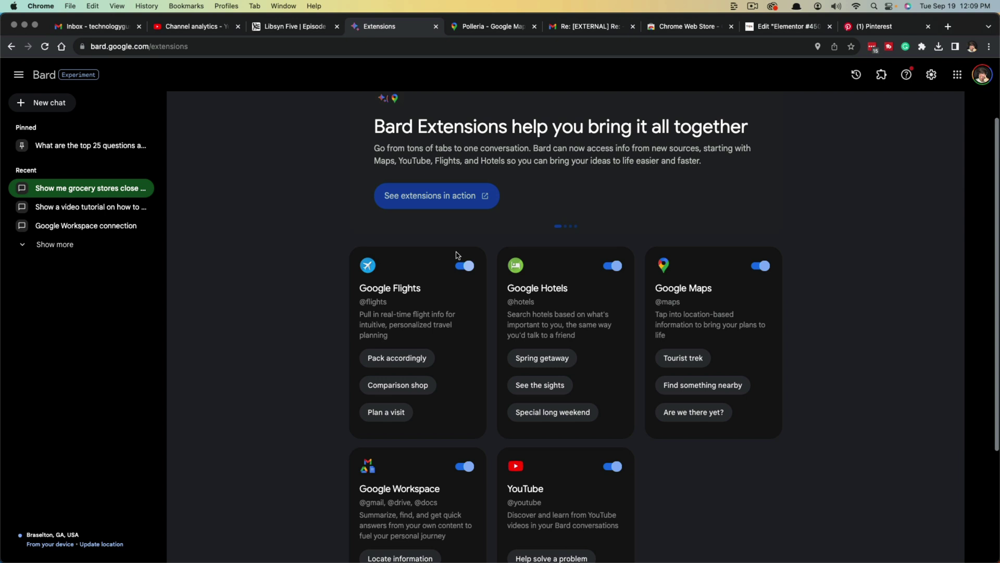
{"action": "left_click", "coordinate": [466, 267]}
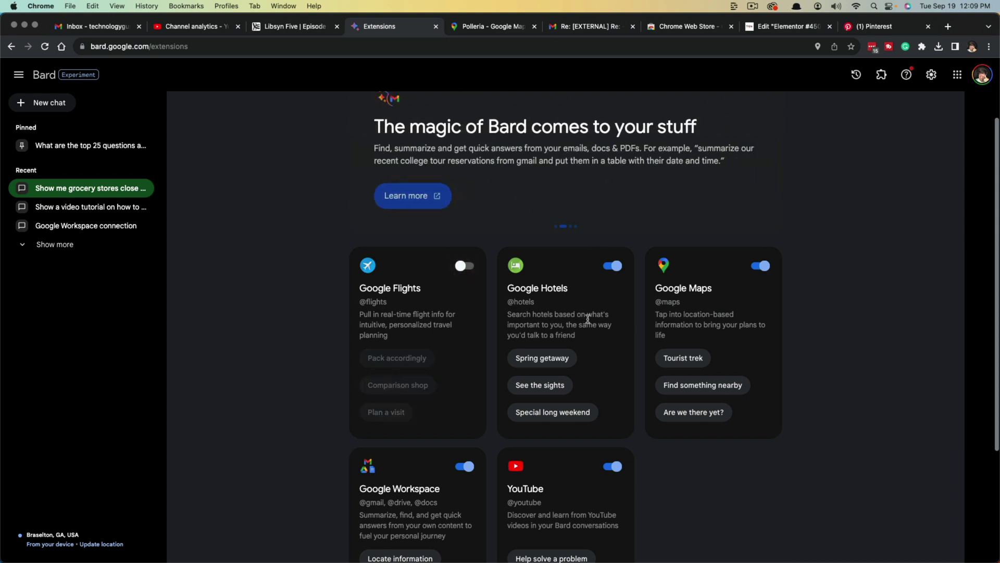
{"action": "left_click", "coordinate": [613, 267]}
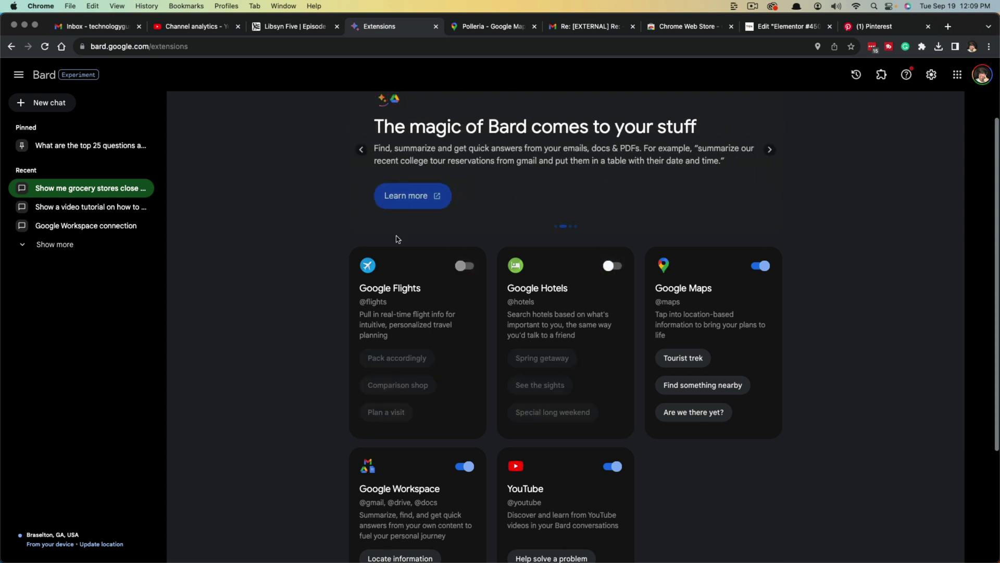
{"action": "left_click", "coordinate": [468, 266]}
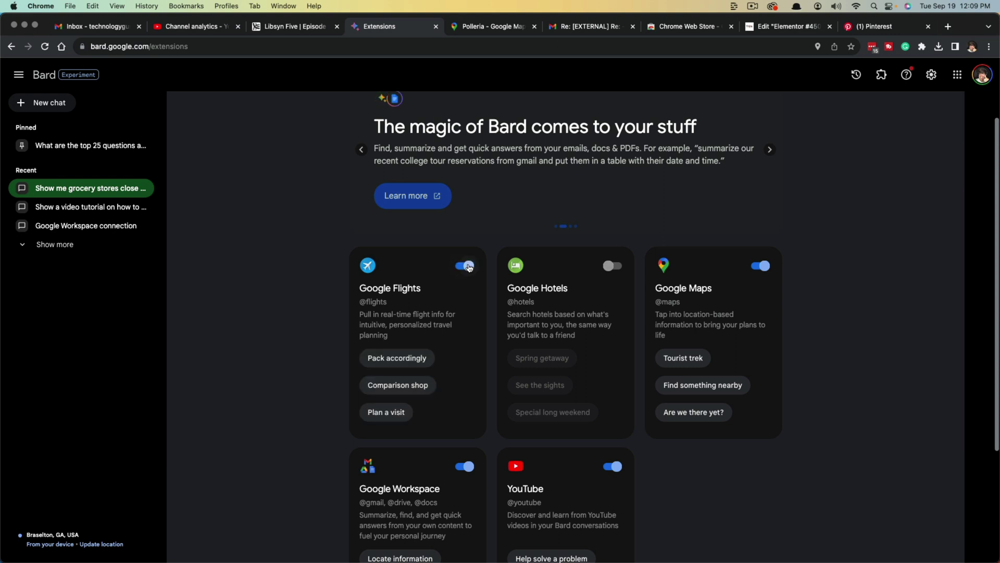
{"action": "left_click", "coordinate": [610, 268]}
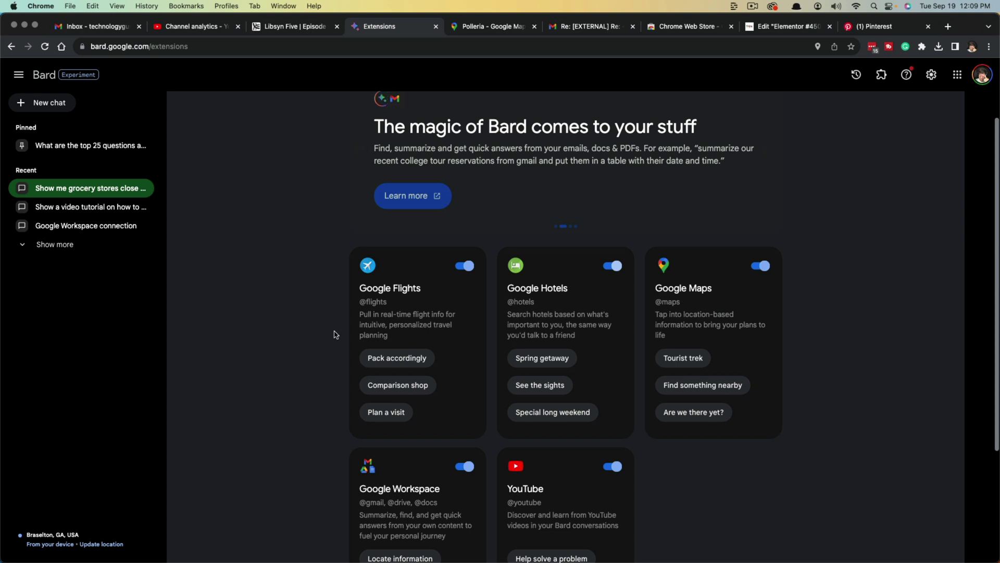
{"action": "left_click", "coordinate": [52, 104]}
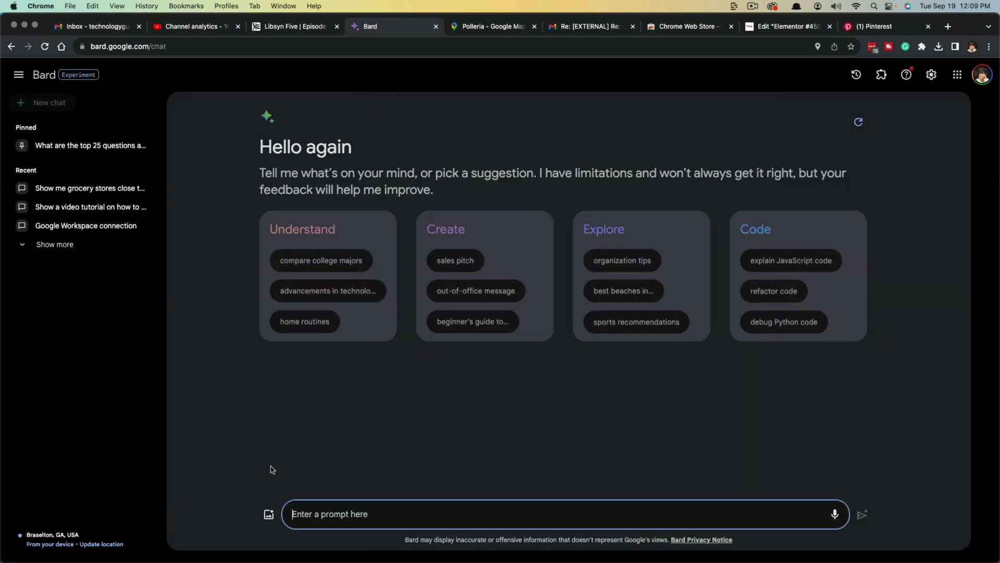
{"action": "type", "text": "@you"}
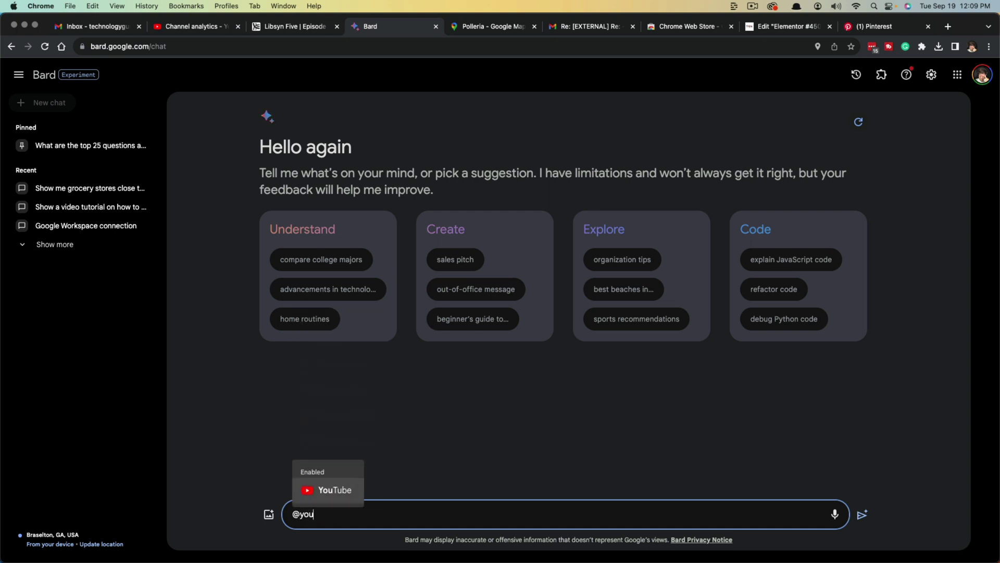
{"action": "key", "text": "BackSpace"}
{"action": "key", "text": "BackSpace"}
{"action": "key", "text": "BackSpace"}
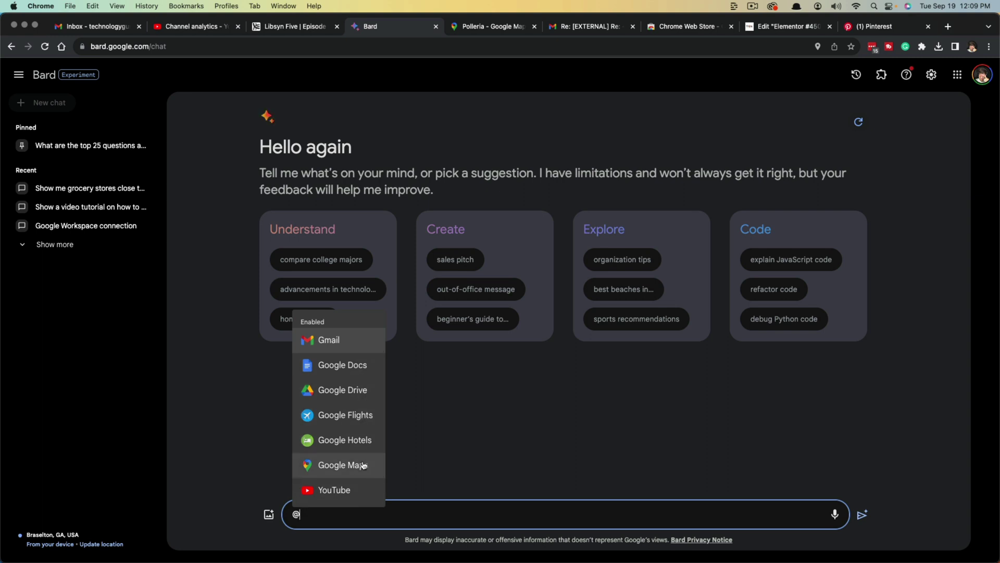
{"action": "left_click", "coordinate": [343, 363]}
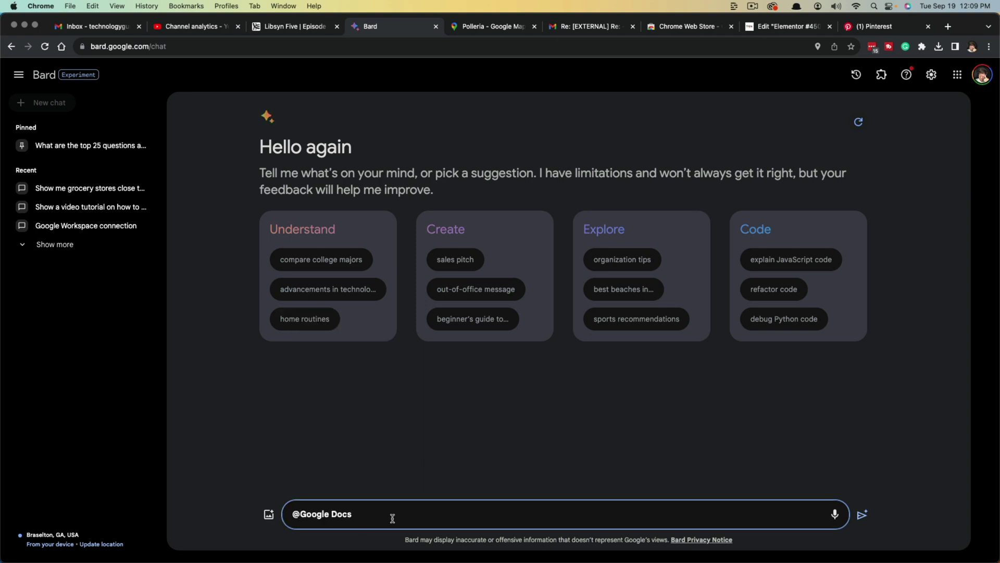
{"action": "type", "text": "AS"}
{"action": "key", "text": "BackSpace"}
{"action": "key", "text": "BackSpace"}
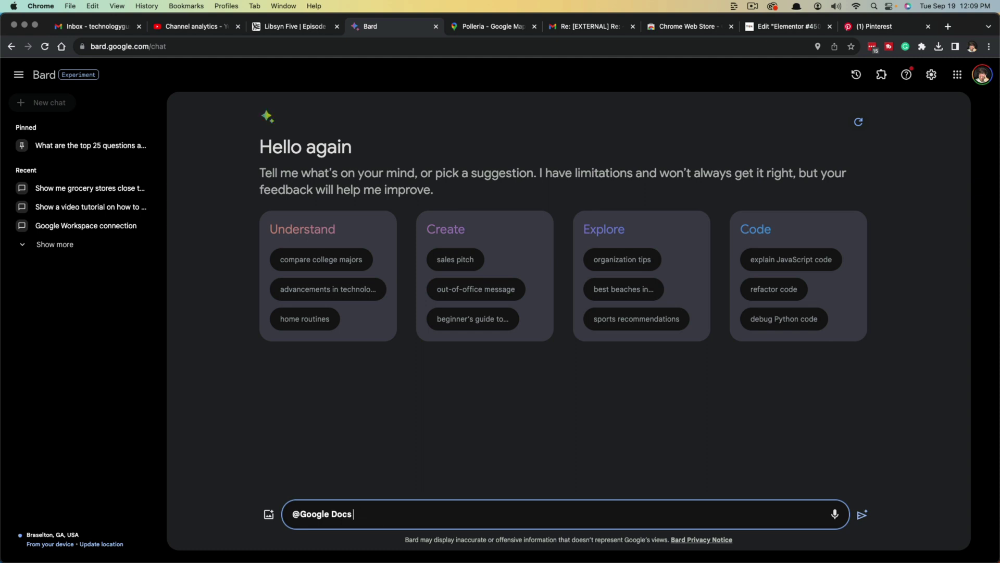